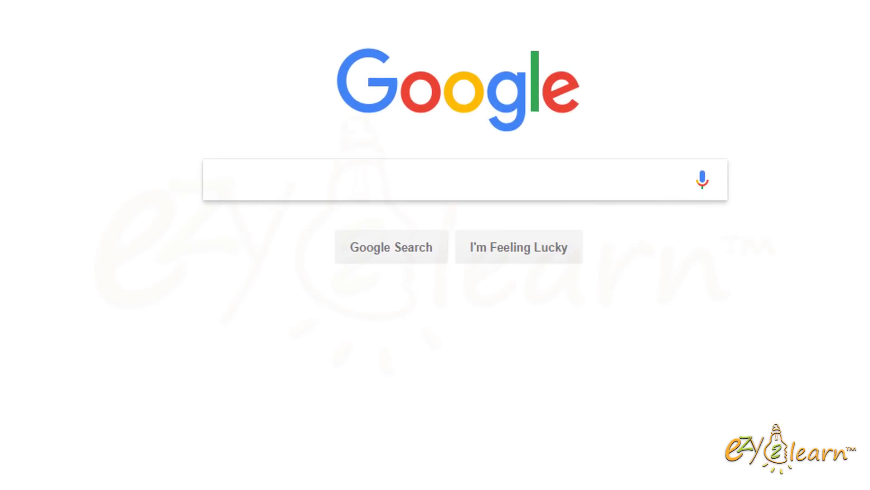
Step: Run a Google search for 'miui unlock'
text(miu)
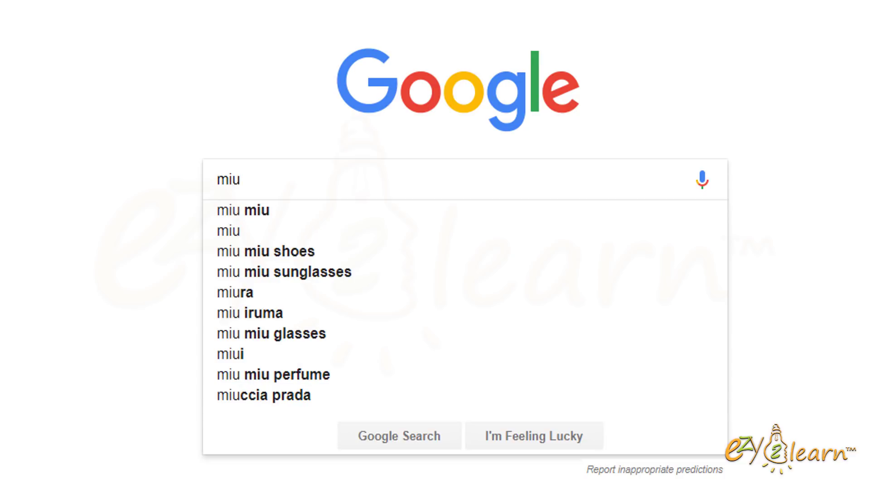
text(i unlock)
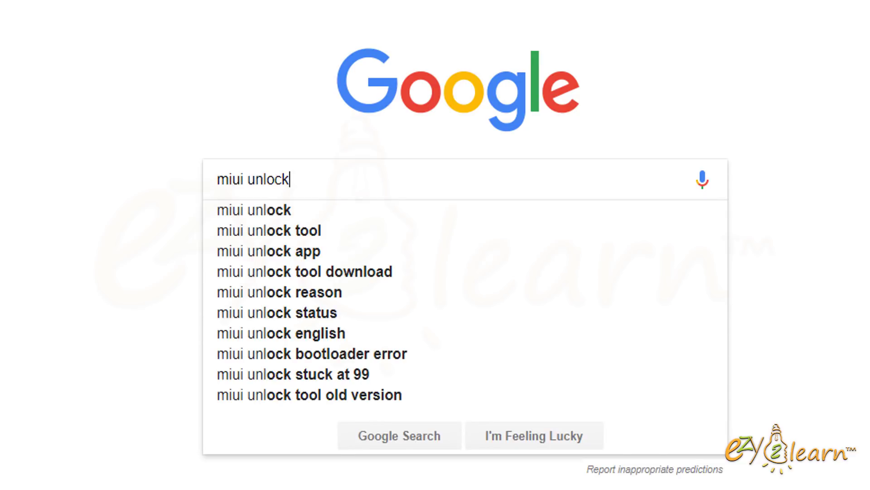
key(Return)
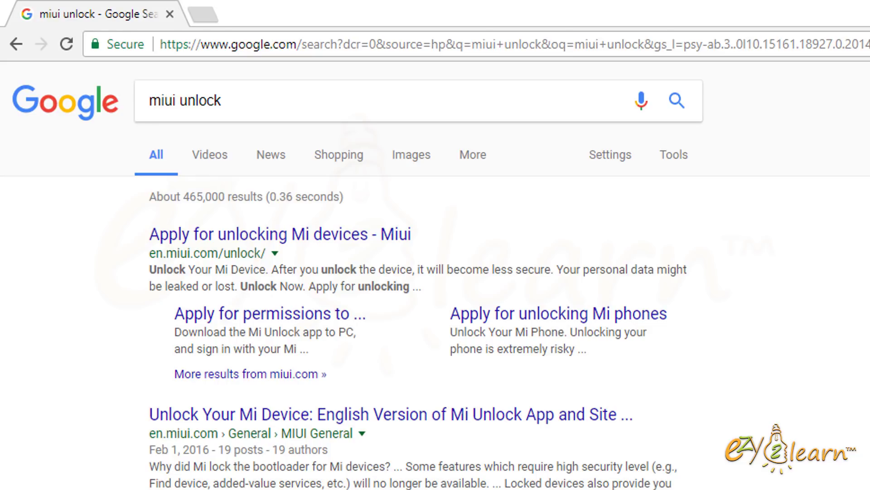
Step: Follow the en.miui.com unlock result through Unlock Now to the English Create Account form
click(399, 235)
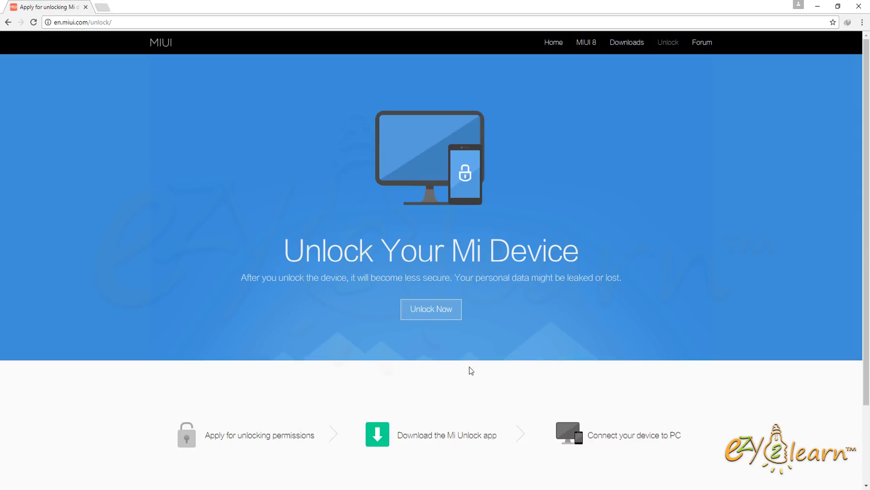
click(455, 312)
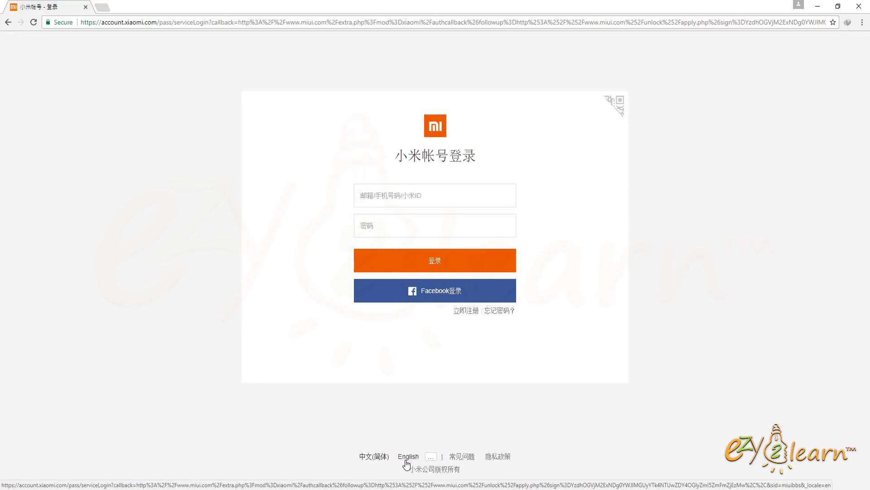
click(408, 458)
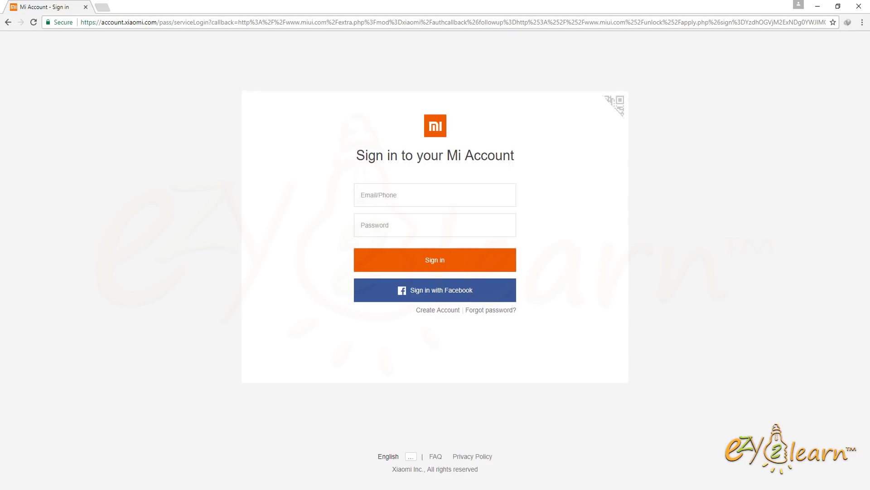
click(443, 311)
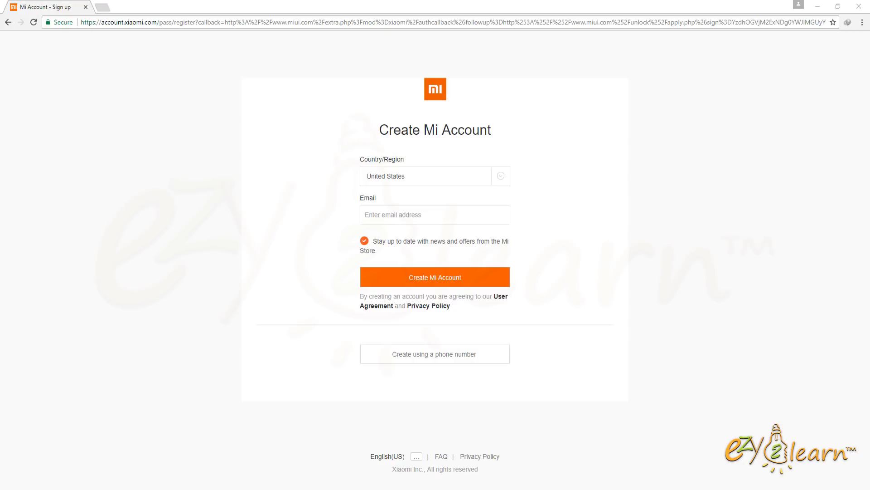
Step: Choose phone-number sign-up, enter the mobile number and captcha, and request a verification code
click(483, 358)
text(2025550123)
click(424, 261)
text(4W5aHA)
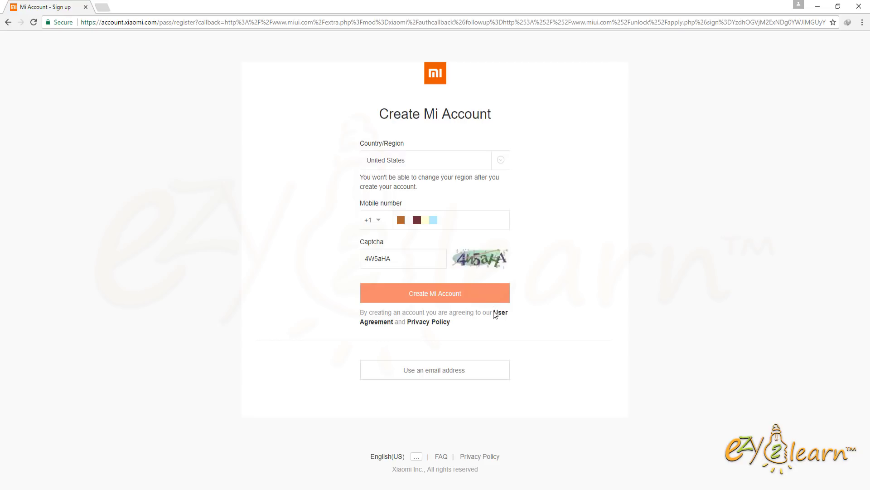
click(490, 295)
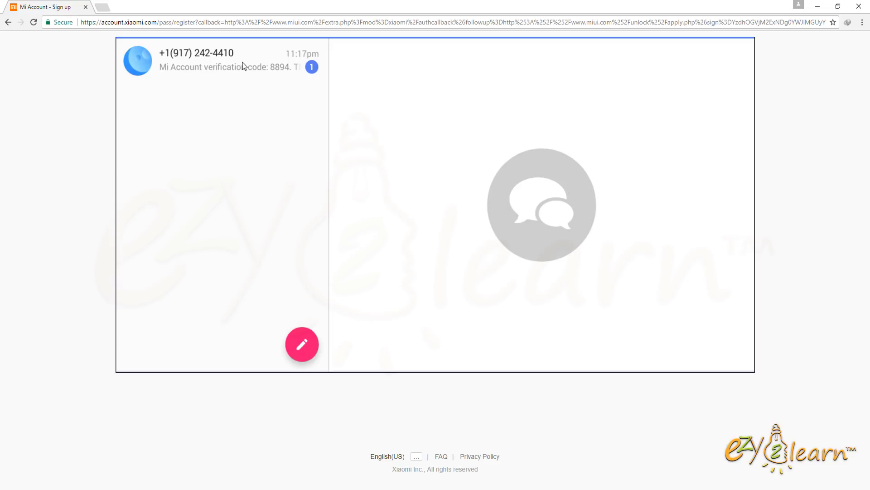
Step: Enter the texted verification code, set and confirm a password, and decline saving it in Chrome
click(227, 60)
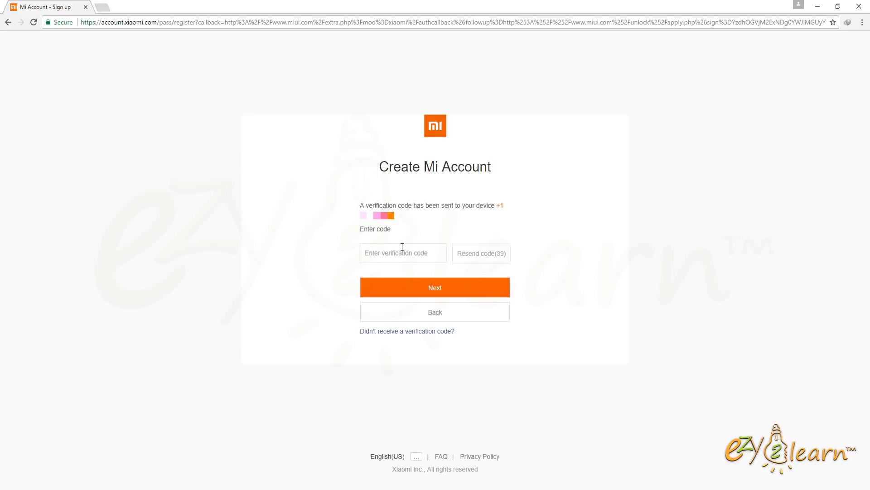
click(428, 290)
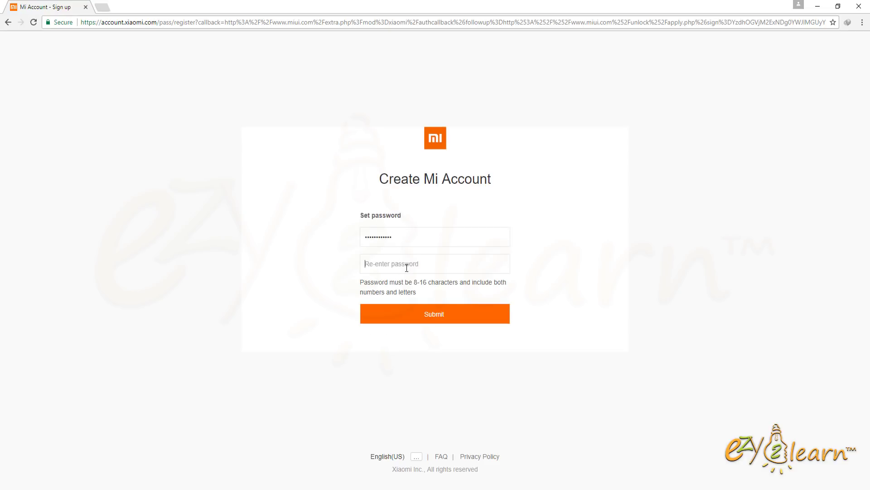
key(ctrl+v)
click(458, 318)
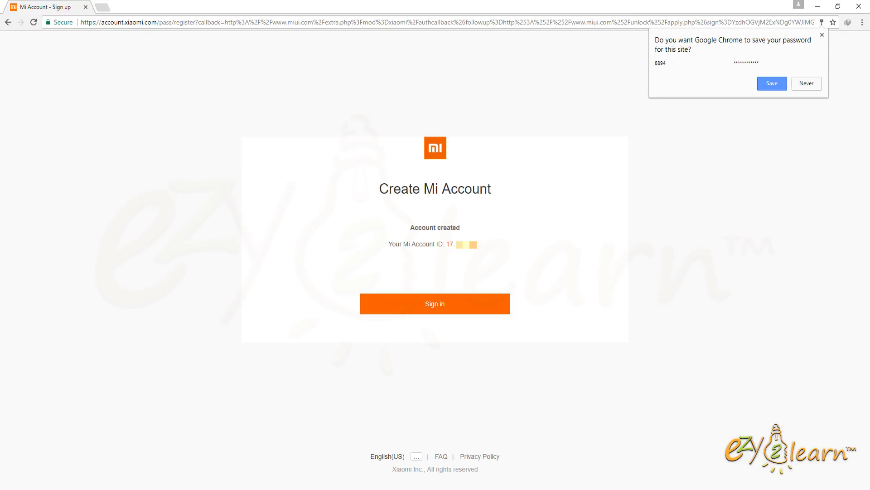
click(818, 84)
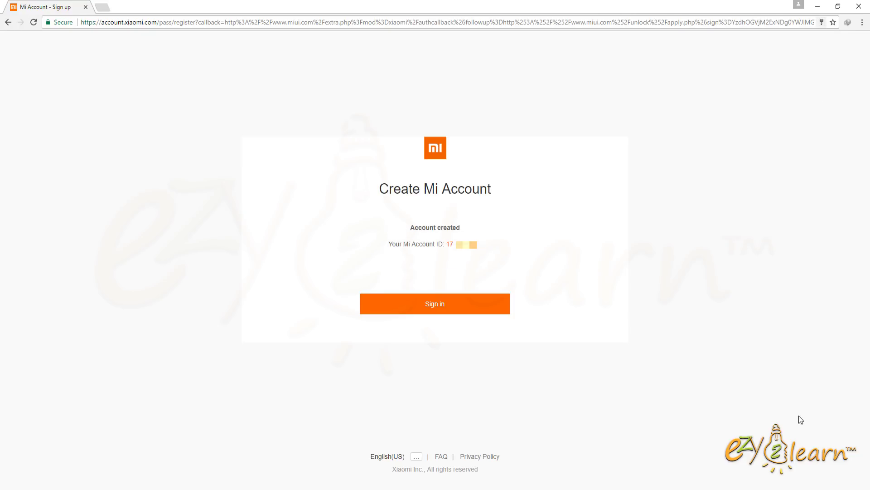
Step: Sign in to the MIUI Forum with the new account and submit a forum nickname
click(485, 309)
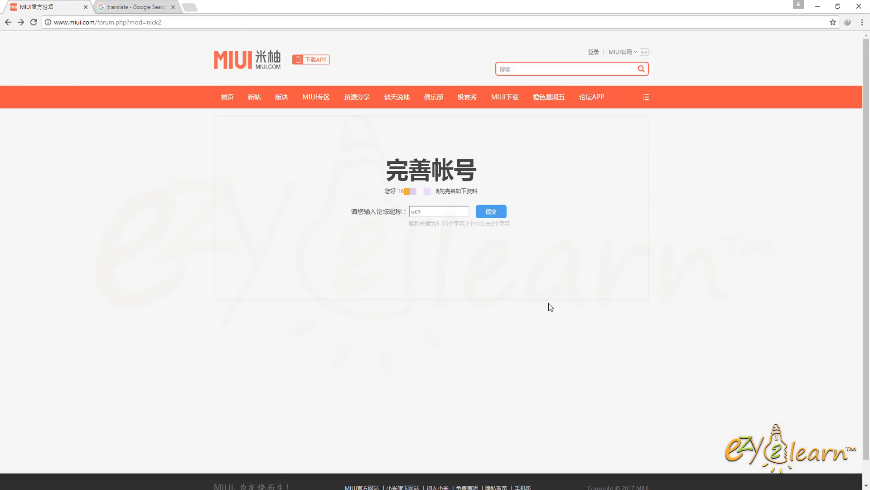
text(kol)
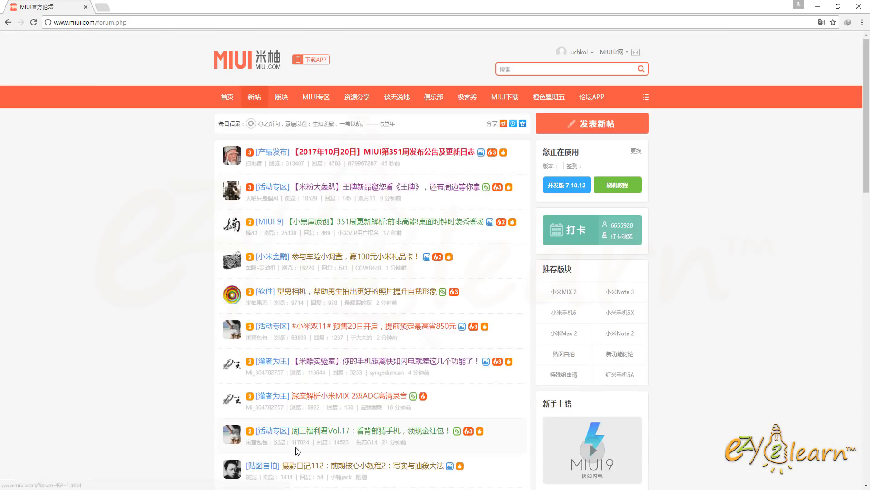
click(189, 23)
Step: Load google.com and search 'miui unlock' again
text(g)
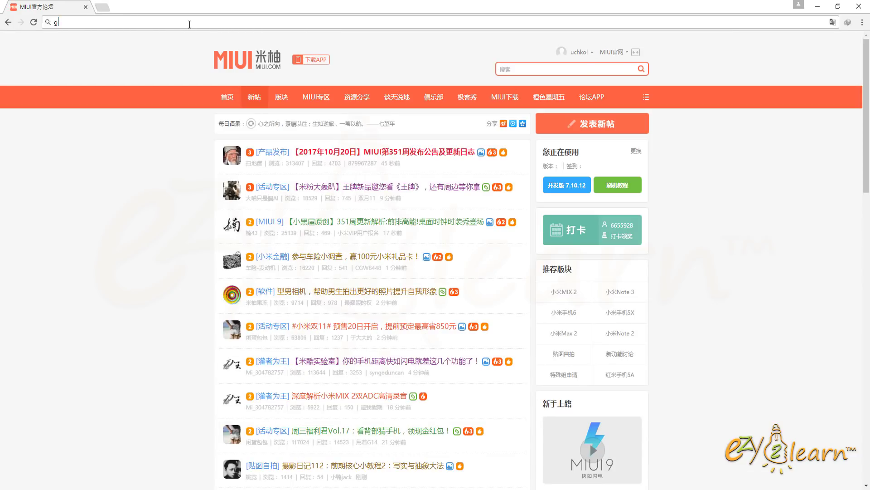
text(oogle.com)
key(Return)
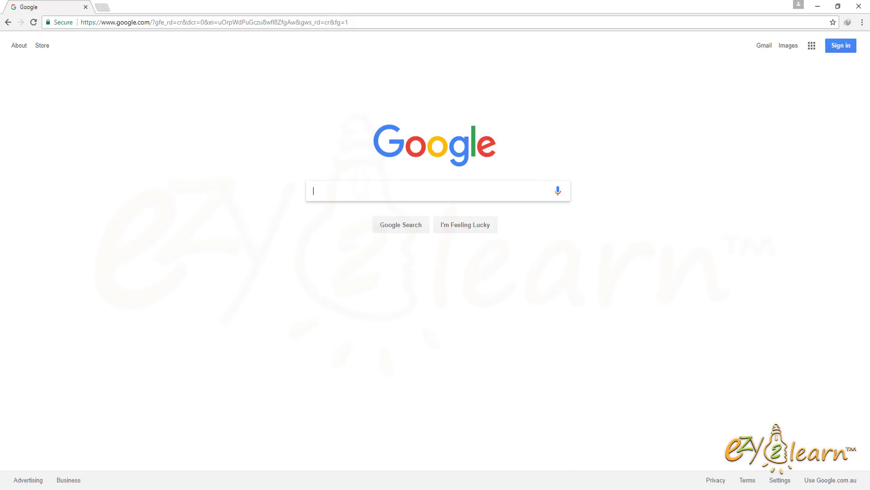
text(miui unl)
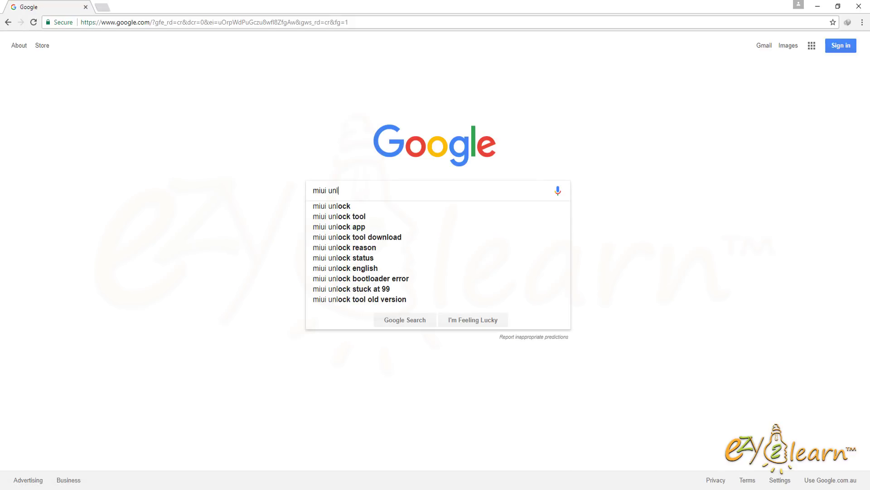
text(ock)
key(Return)
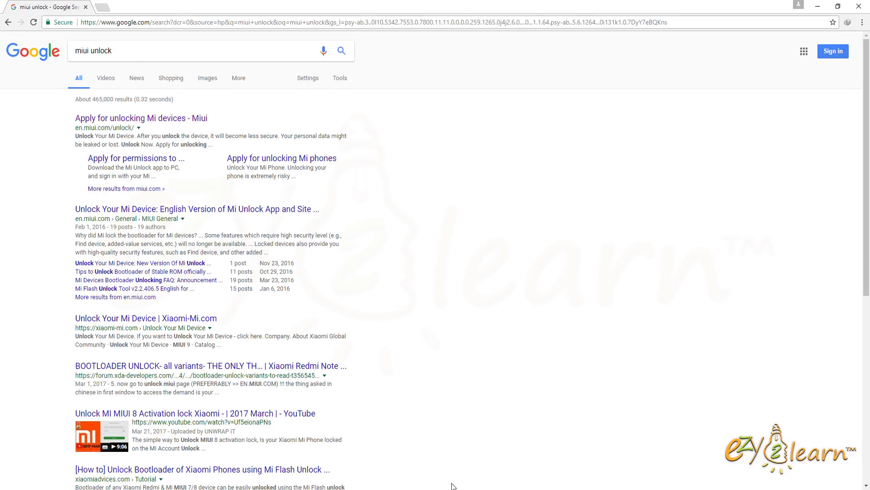
Step: Open the unlock application form and enter a United States (+1) phone number
click(127, 118)
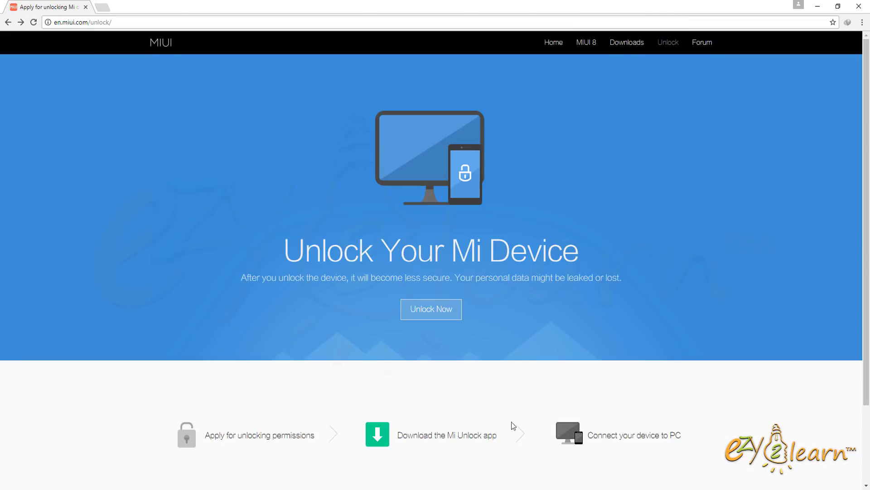
click(450, 319)
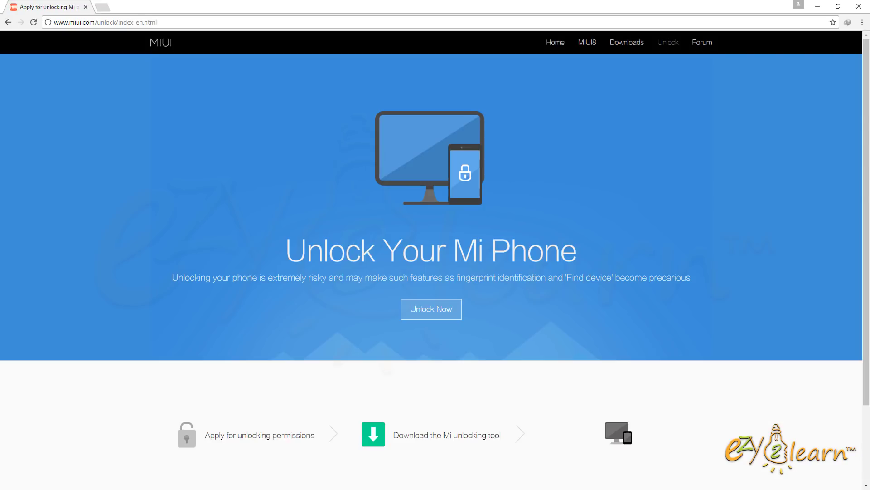
click(414, 310)
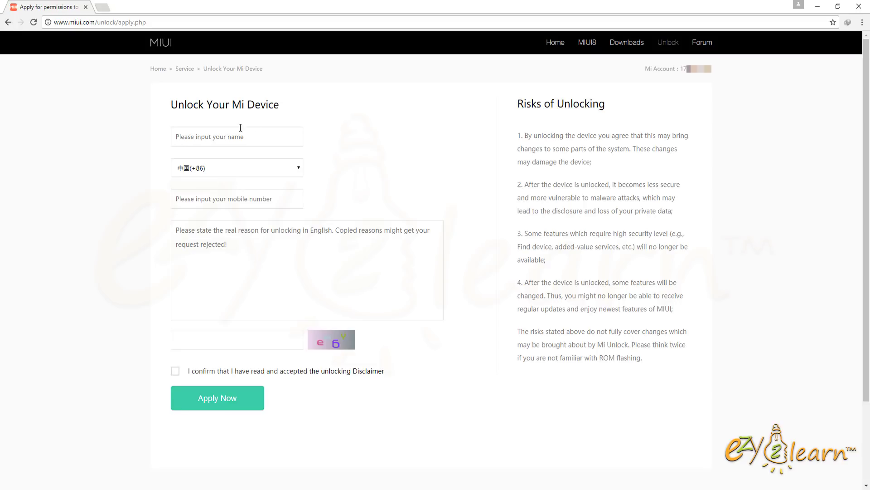
click(272, 168)
text(united)
scroll(266, 257, down, 3)
click(249, 274)
text(chuko5551234567)
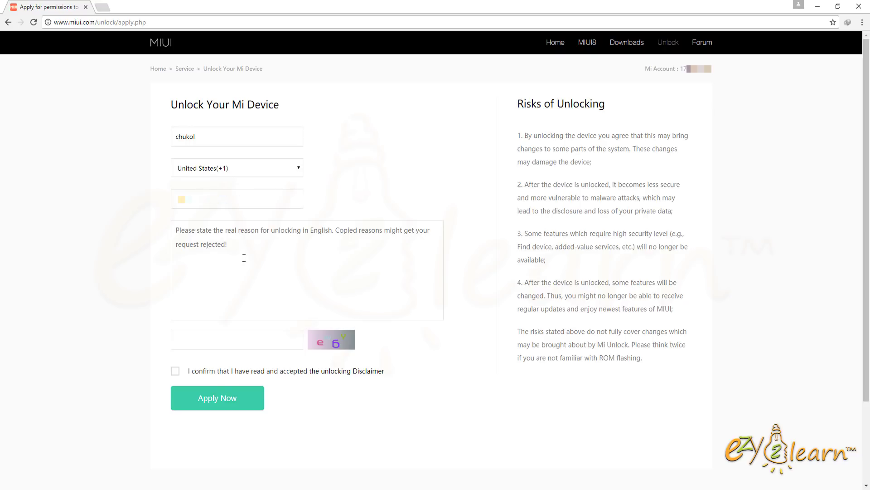
Step: Give a custom-camera-needs-custom-recovery reason, enter the captcha, accept the disclaimer and apply
click(243, 258)
text(I would like to unlock my bootloa)
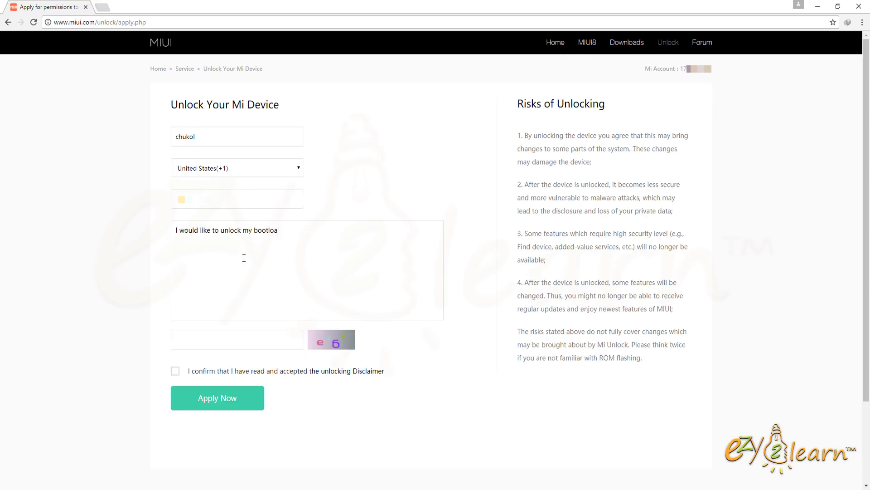
text(der to install custom camera)
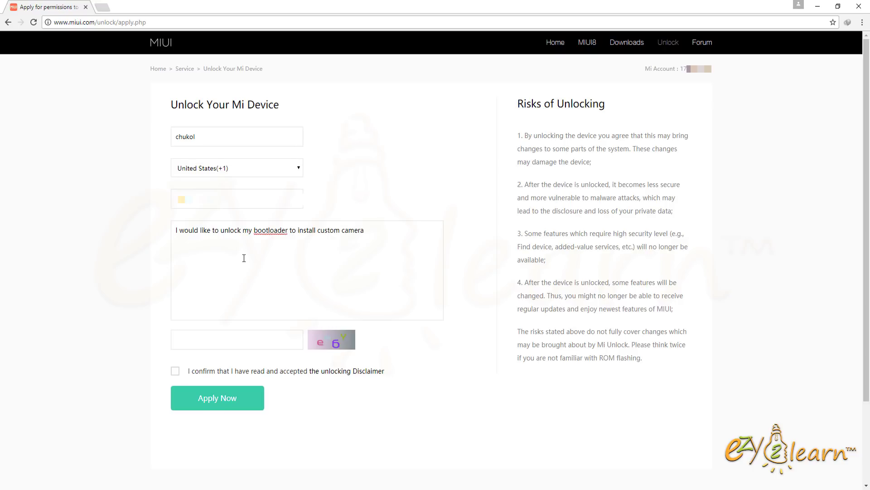
text( as it requires custom recovery. Thanks)
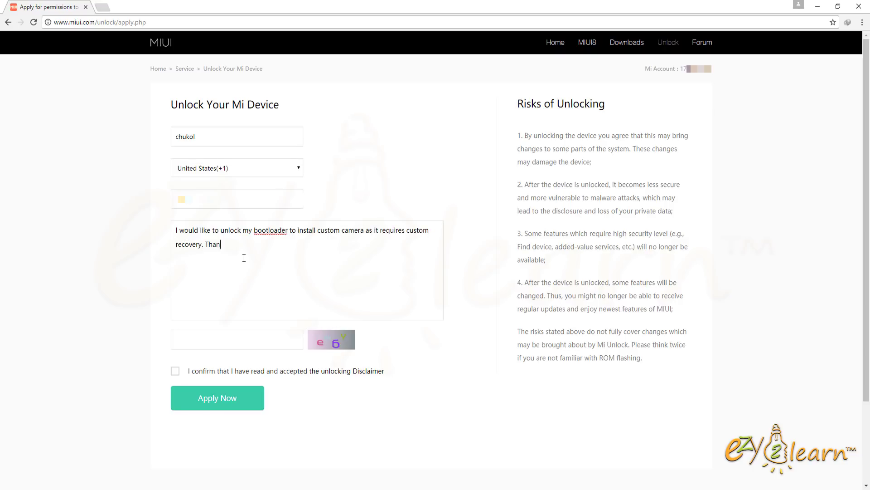
click(259, 337)
text(ew6y)
click(175, 371)
click(213, 398)
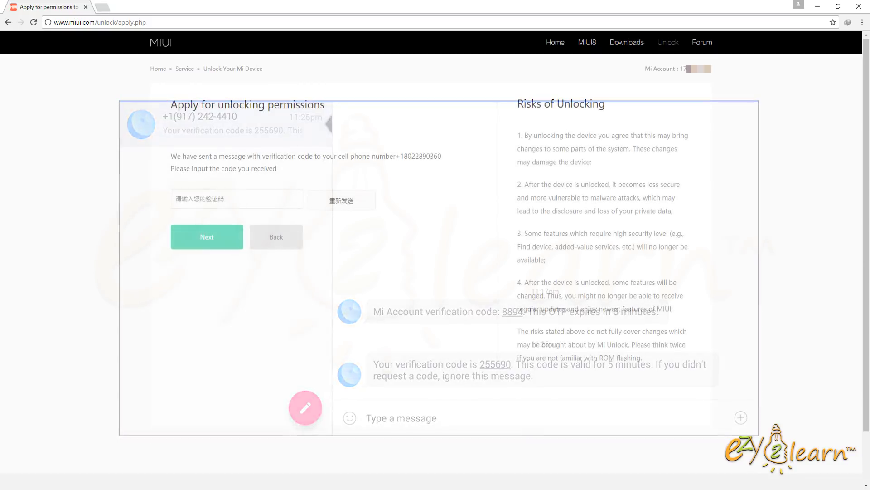
Step: Enter the SMS verification code and submit the unlock application for review
click(247, 201)
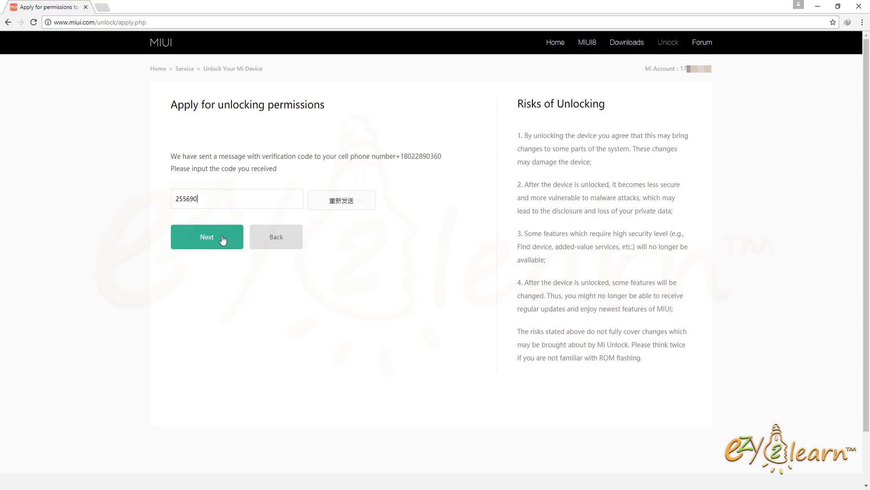
click(224, 239)
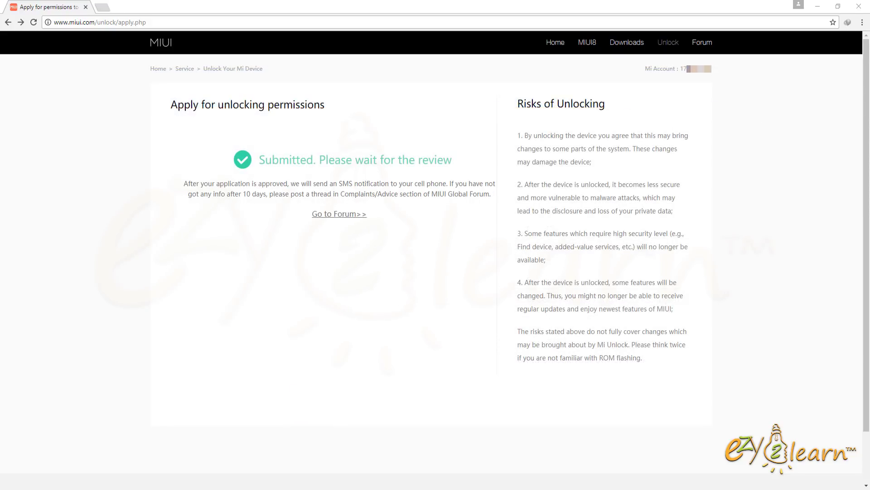
right_click(7, 23)
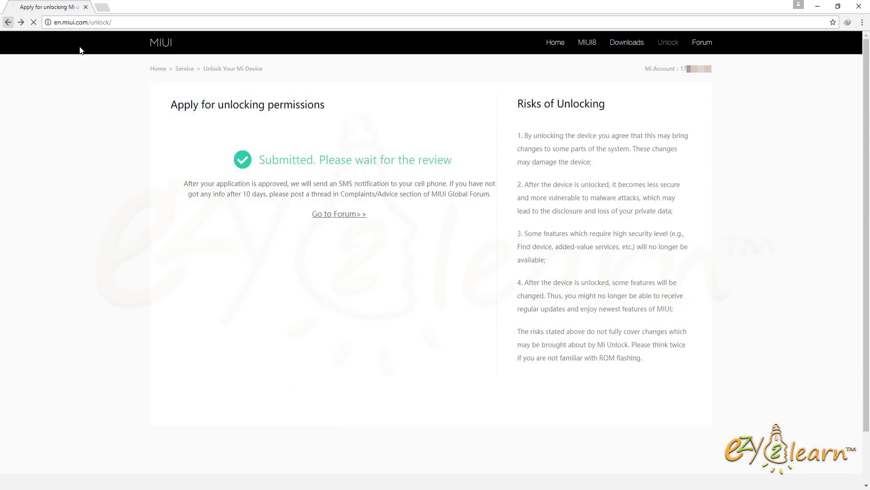
Step: Return to the unlock page and copy the phrase 'Download the Mi Unlock app'
click(80, 47)
drag(397, 435, 497, 436)
right_click(486, 435)
click(519, 379)
Step: Search Google for the copied phrase and open the en.miui.com unlock permissions result
click(115, 20)
right_click(392, 190)
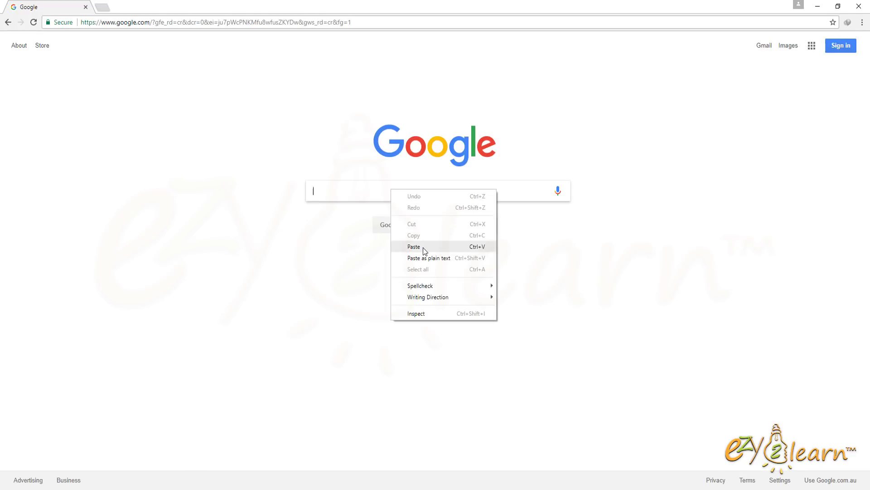
click(414, 247)
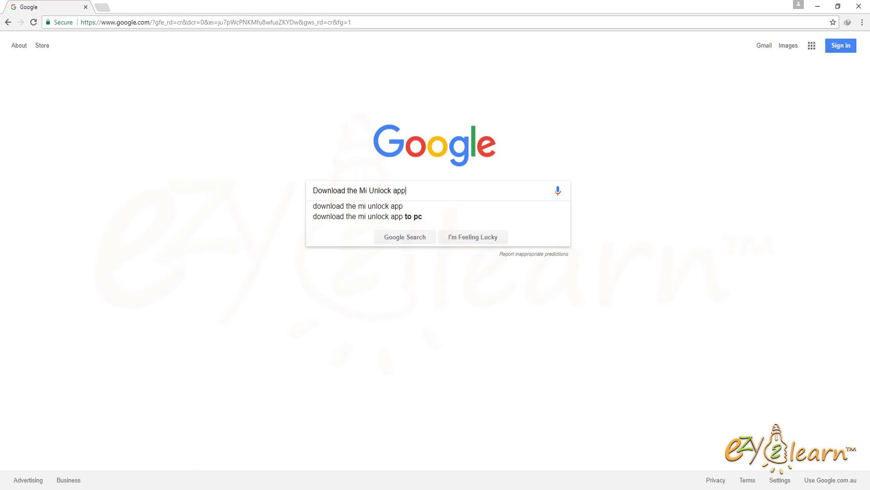
key(Return)
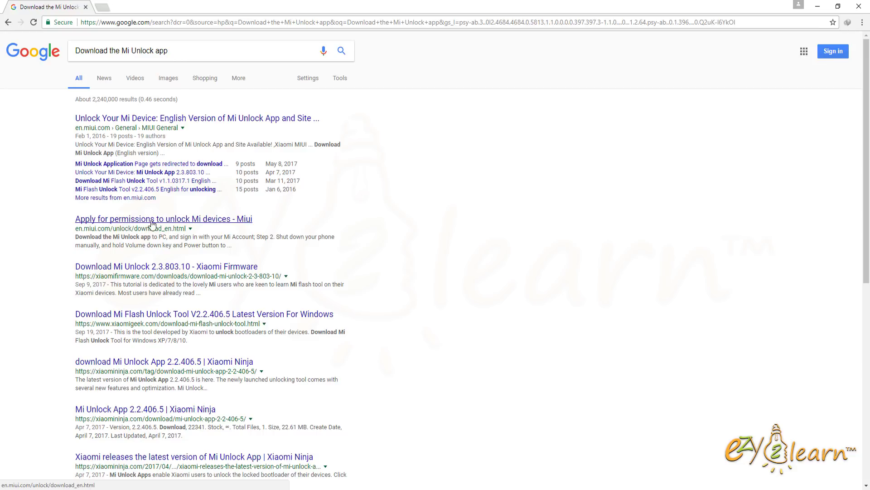
click(249, 223)
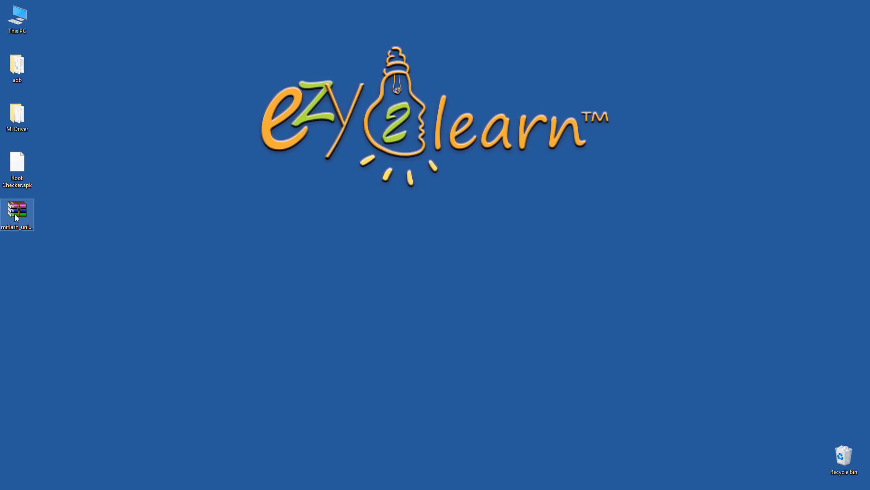
Step: Extract miflash_unlock-en-2.3.803.10 into its suggested desktop folder
right_click(16, 218)
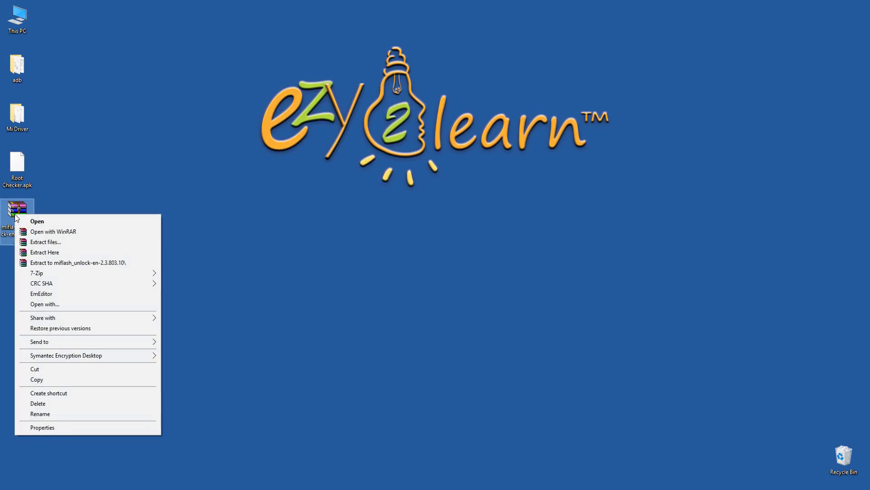
click(43, 245)
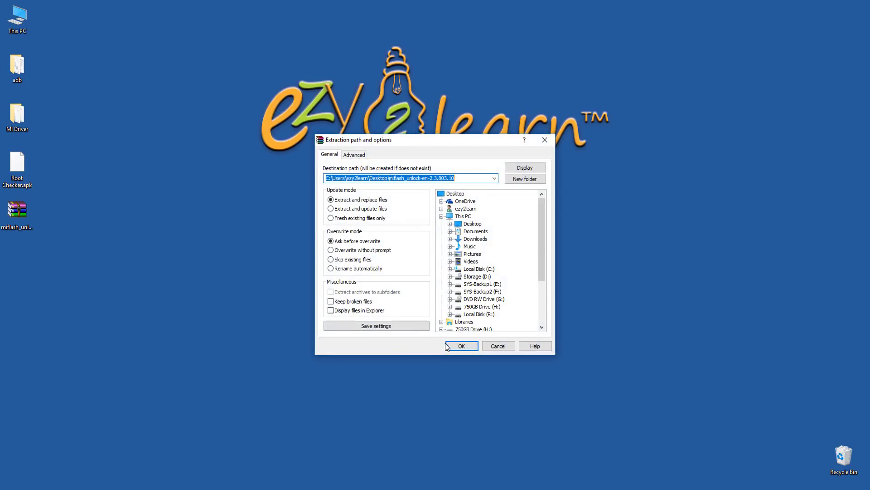
click(461, 346)
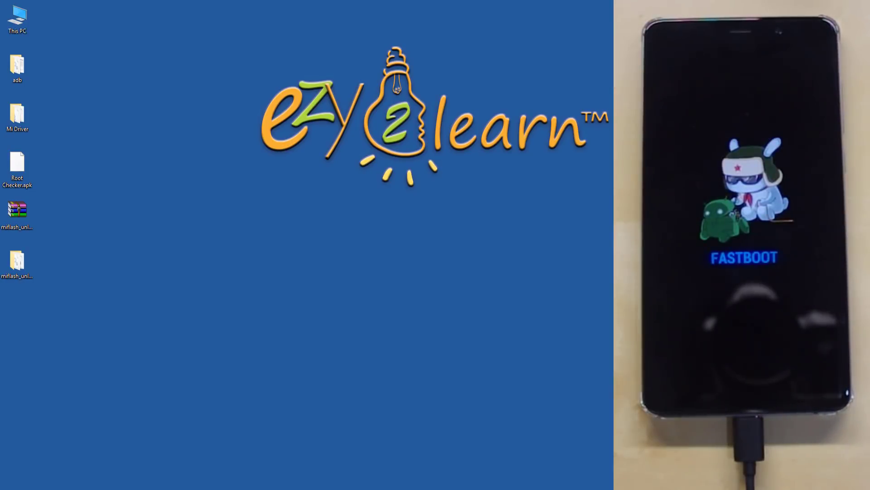
Step: Open Device Manager and check Android Bootloader Interface under Android Phone
key(super+x)
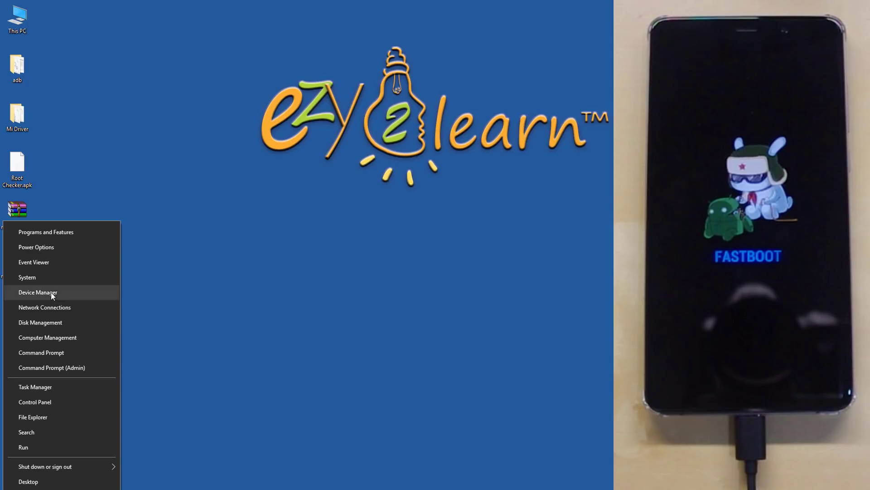
click(93, 292)
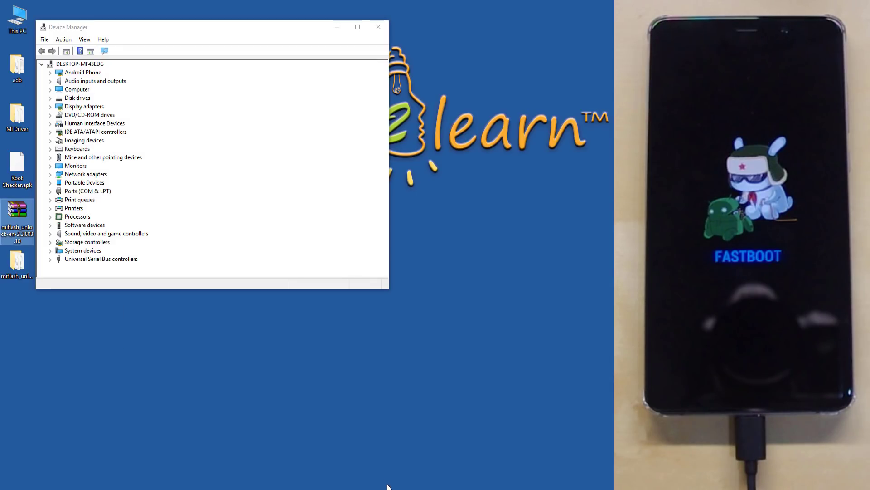
click(50, 73)
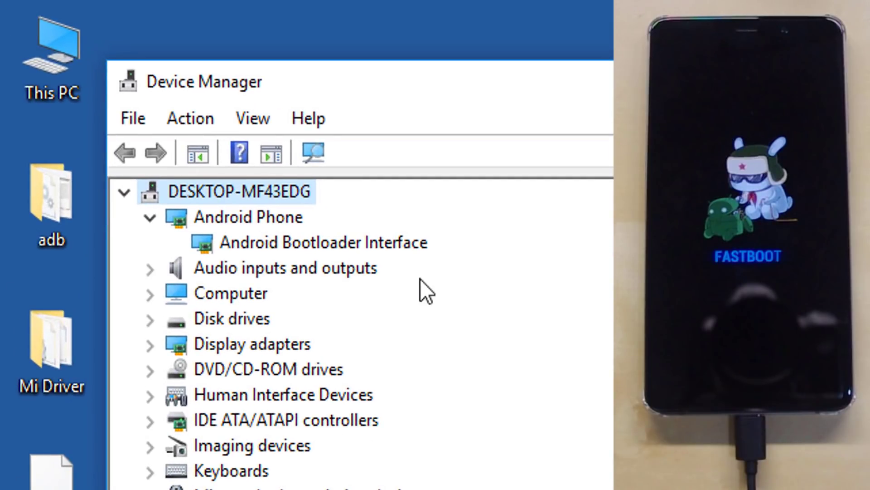
click(412, 241)
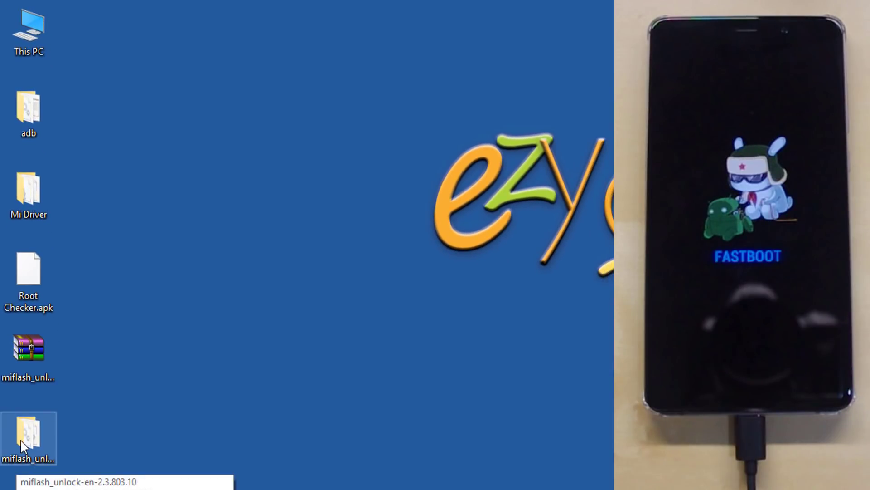
Step: Open the miflash_unlock-en-2.3.803.10 folder and launch miflash_unlock to reach its disclaimer
double_click(21, 439)
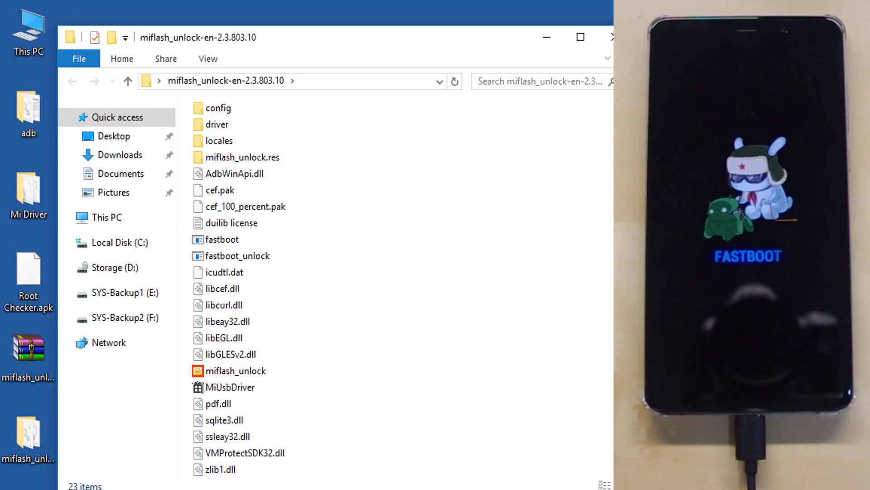
double_click(251, 374)
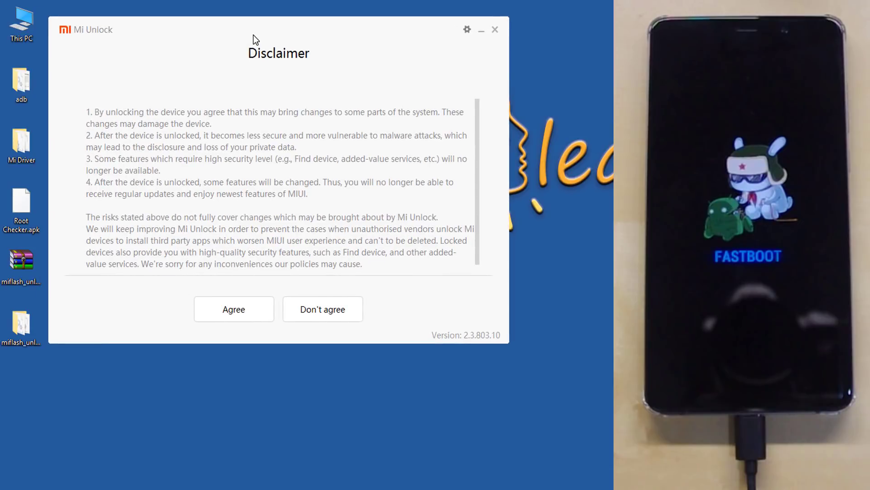
Step: Agree to the disclaimer, sign in with the Mi Account password, and start unlocking the connected phone
click(225, 313)
click(203, 182)
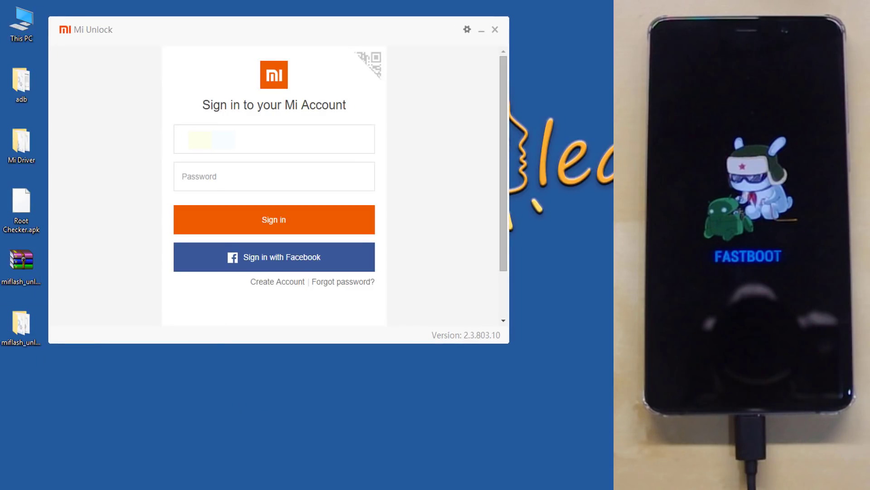
text(••••••••••••)
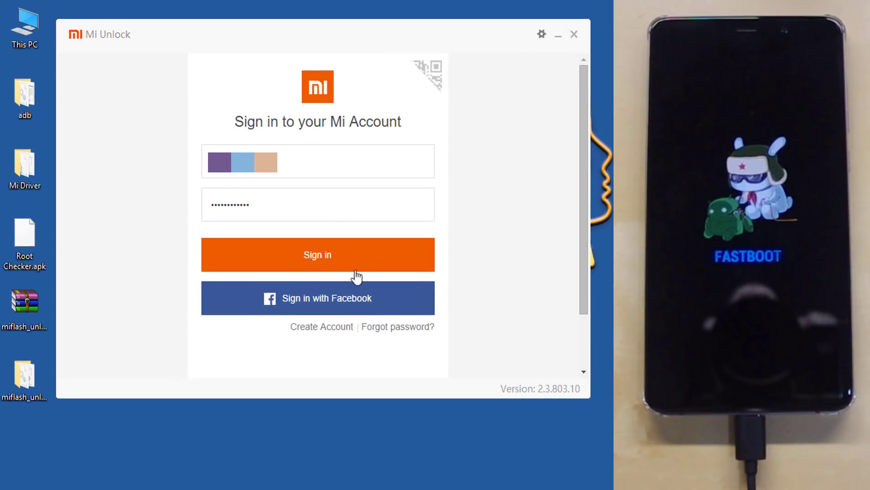
key(Return)
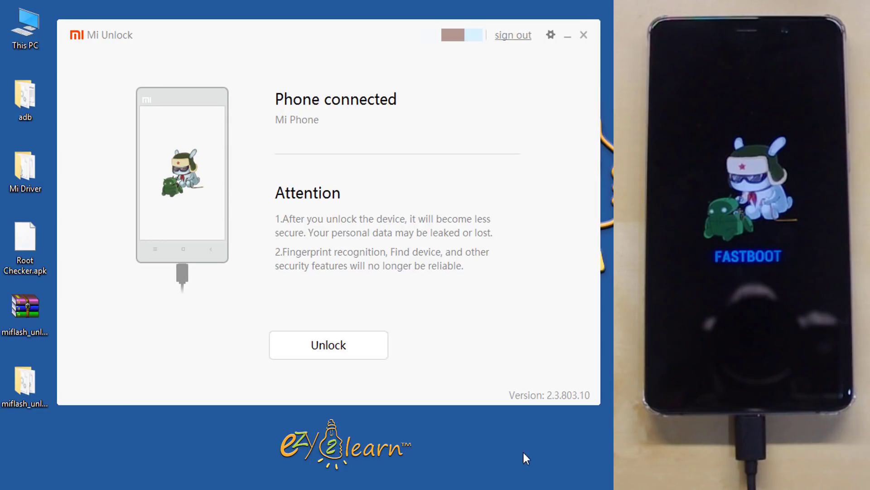
click(372, 356)
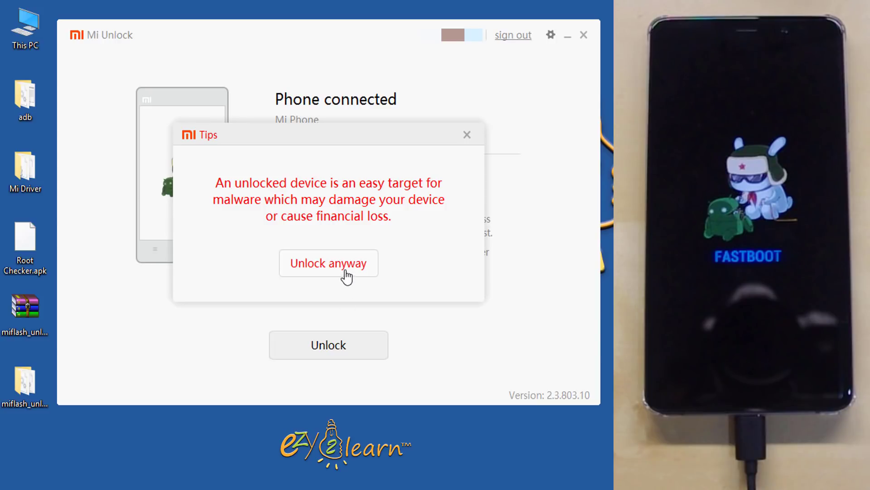
Step: Choose Unlock anyway in the Tips malware warning to begin unlocking the bootloader
click(347, 275)
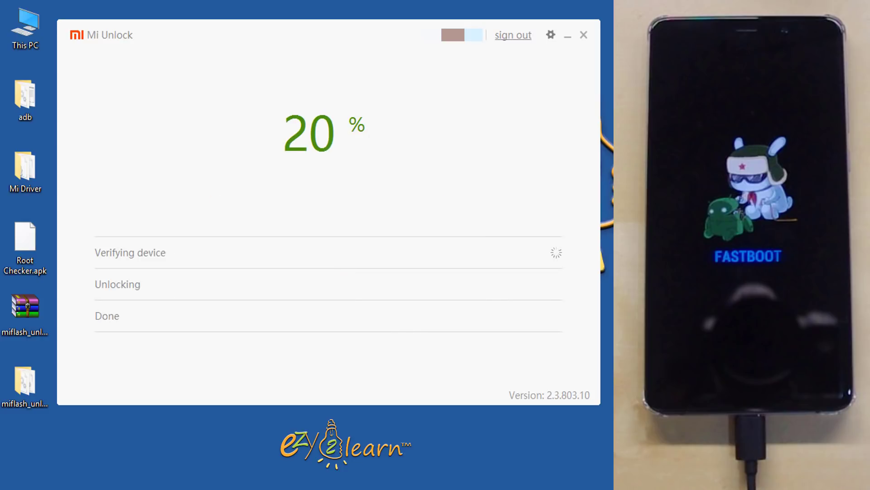